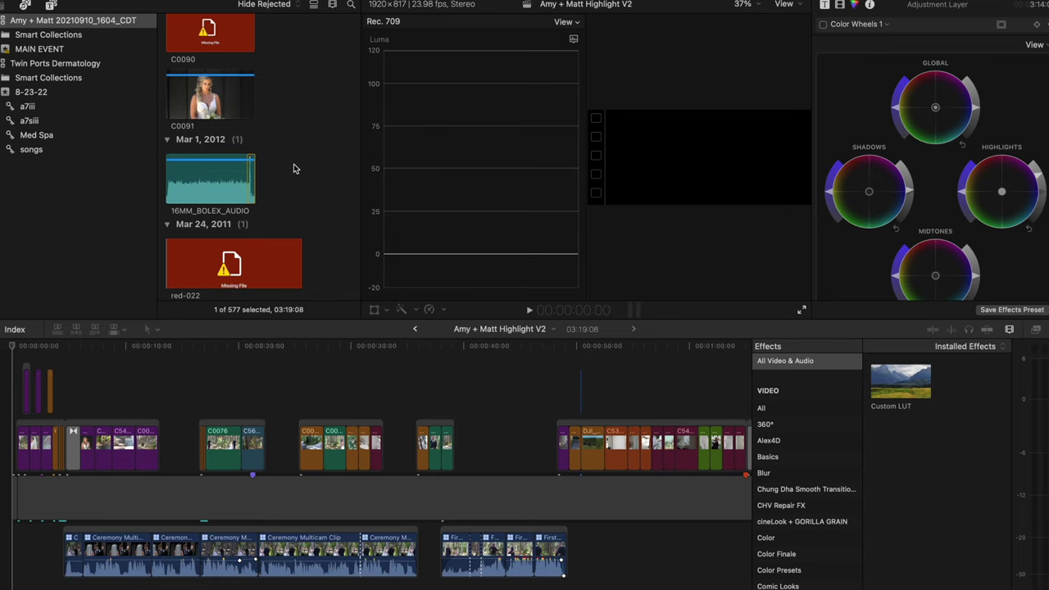
- Scrub the edit from about four seconds in forward to the shot of the bride
{"action": "scroll", "coordinate": [288, 161], "scroll_direction": "down", "scroll_amount": 10}
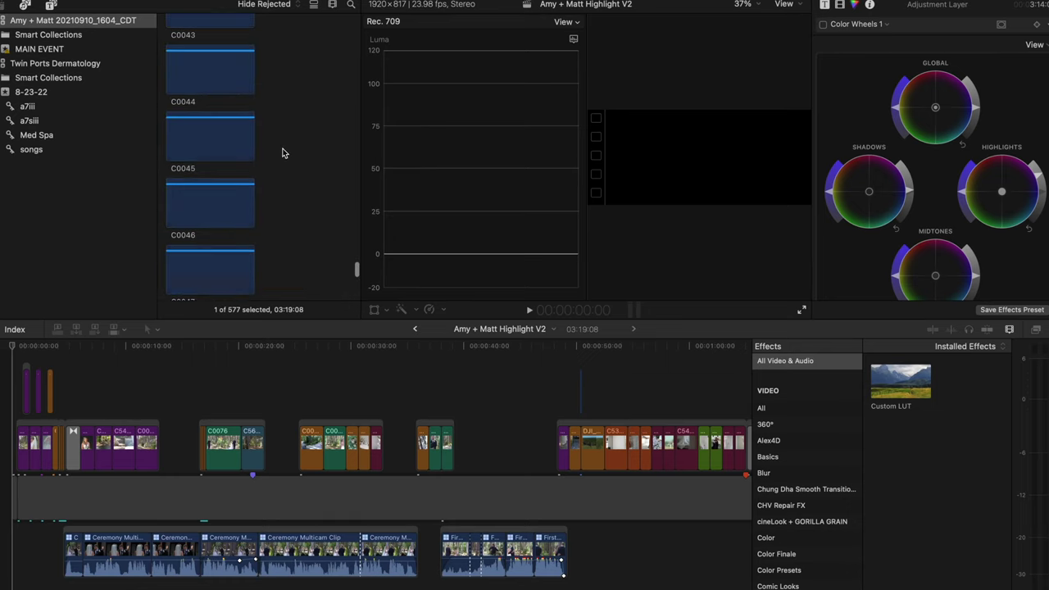
{"action": "scroll", "coordinate": [283, 153], "scroll_direction": "up", "scroll_amount": 15}
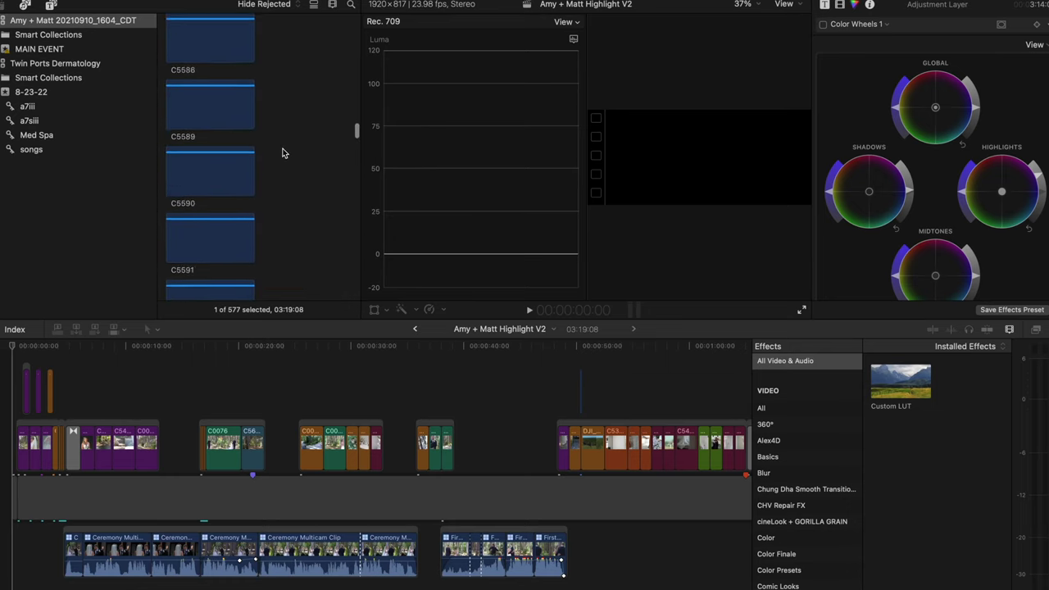
{"action": "scroll", "coordinate": [283, 153], "scroll_direction": "up", "scroll_amount": 5}
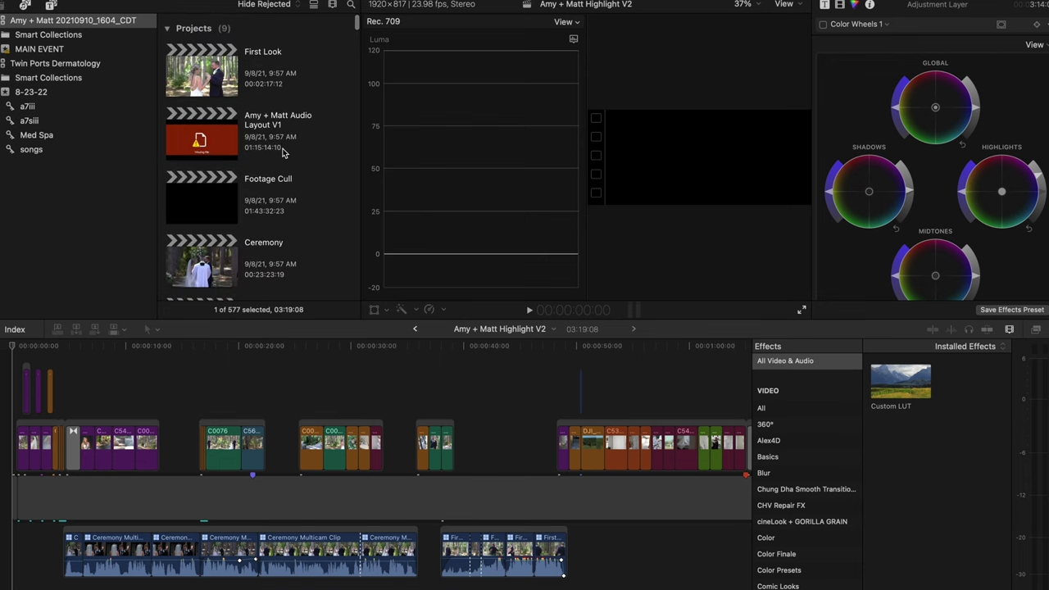
{"action": "scroll", "coordinate": [283, 153], "scroll_direction": "down", "scroll_amount": 10}
{"action": "left_click", "coordinate": [61, 347]}
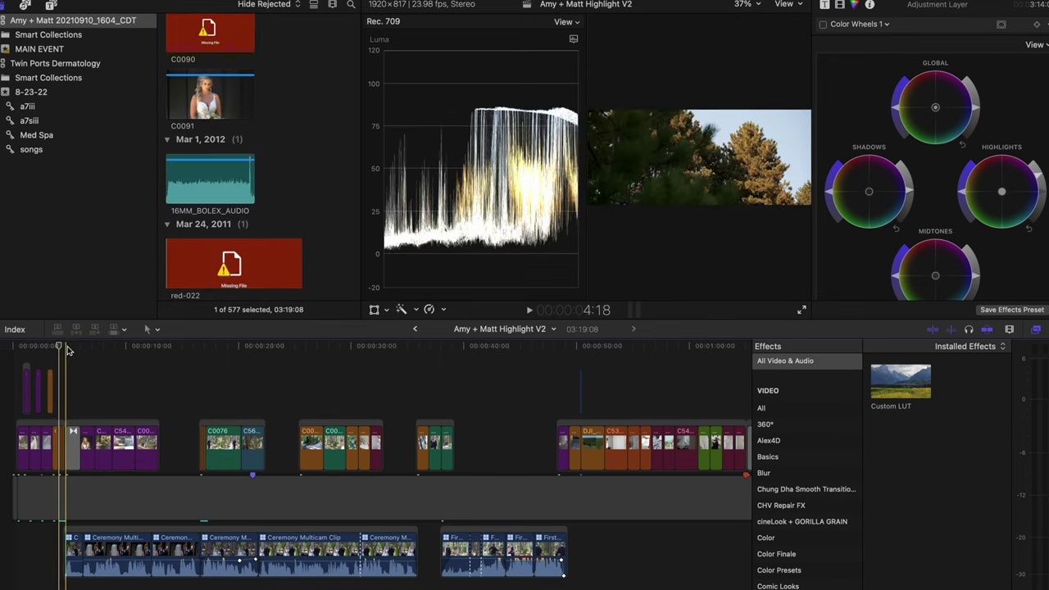
{"action": "left_click_drag", "start_coordinate": [68, 350], "coordinate": [80, 353]}
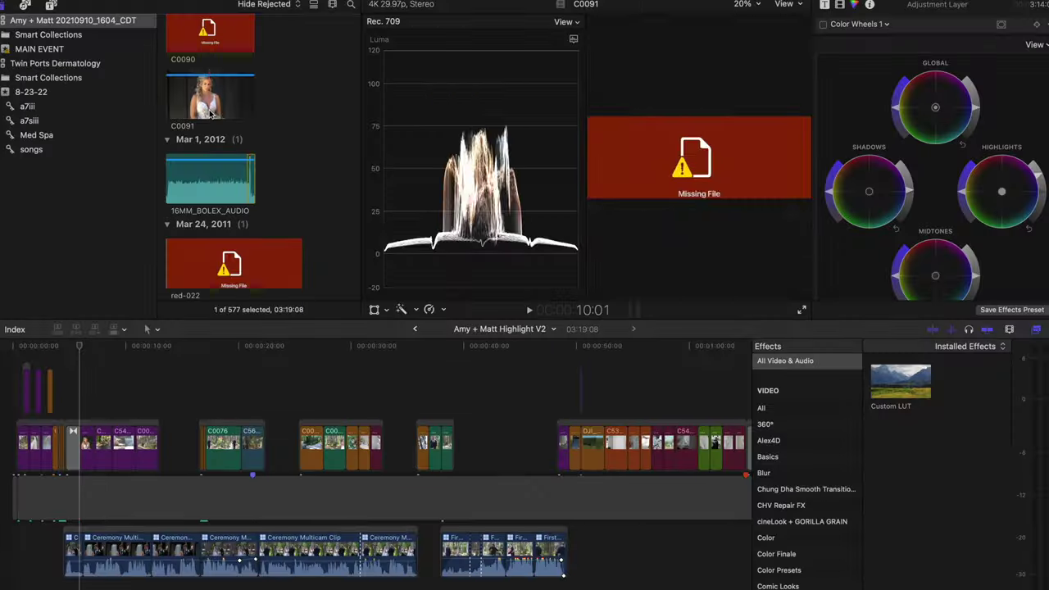
- Bring the Projects section into view, listing Highlight V1, Speeches, First Look TT and Highlight V2
{"action": "scroll", "coordinate": [790, 0], "scroll_direction": "down", "scroll_amount": 3}
{"action": "left_click_drag", "start_coordinate": [352, 253], "coordinate": [355, 25]}
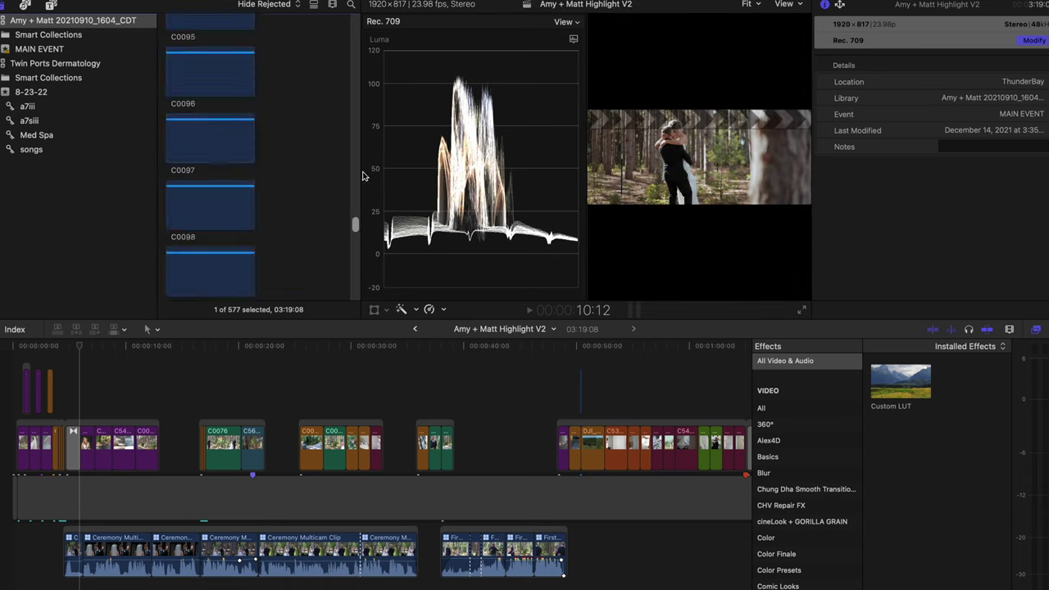
{"action": "scroll", "coordinate": [265, 127], "scroll_direction": "down", "scroll_amount": 3}
{"action": "scroll", "coordinate": [264, 127], "scroll_direction": "down", "scroll_amount": 2}
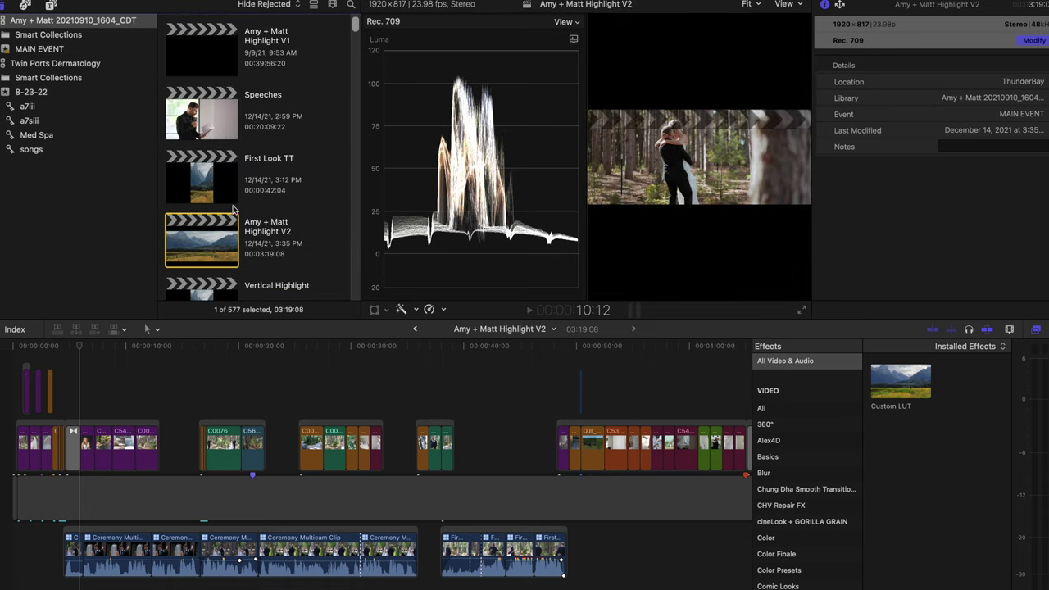
- Duplicate Highlight V2 as 'Vertical Amy Matt' in Vertical format at 1080x1920 with Smart Conform
{"action": "right_click", "coordinate": [216, 240]}
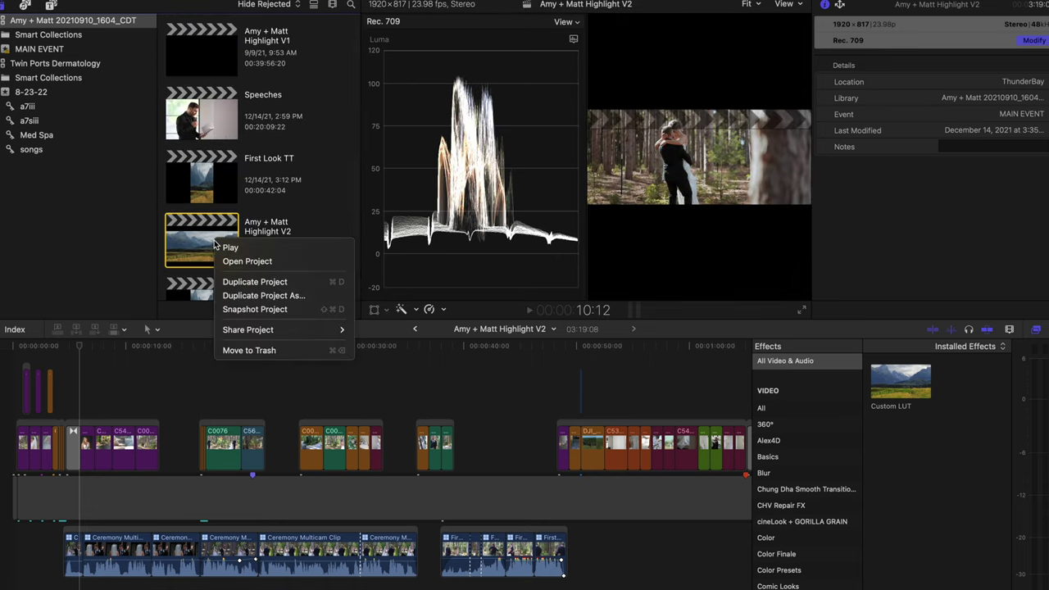
{"action": "left_click", "coordinate": [236, 296]}
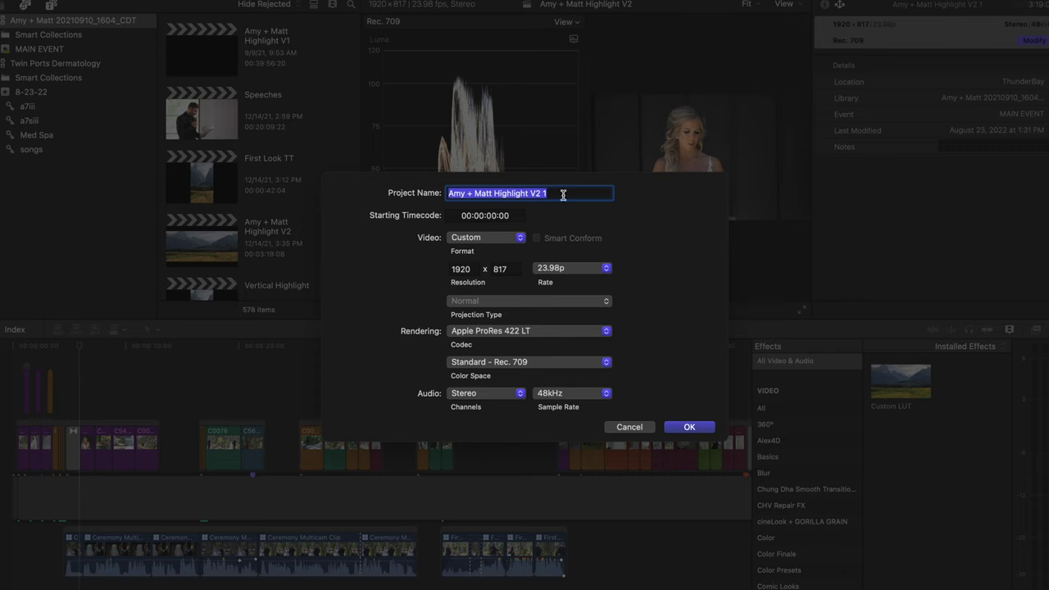
{"action": "type", "text": "Verti"}
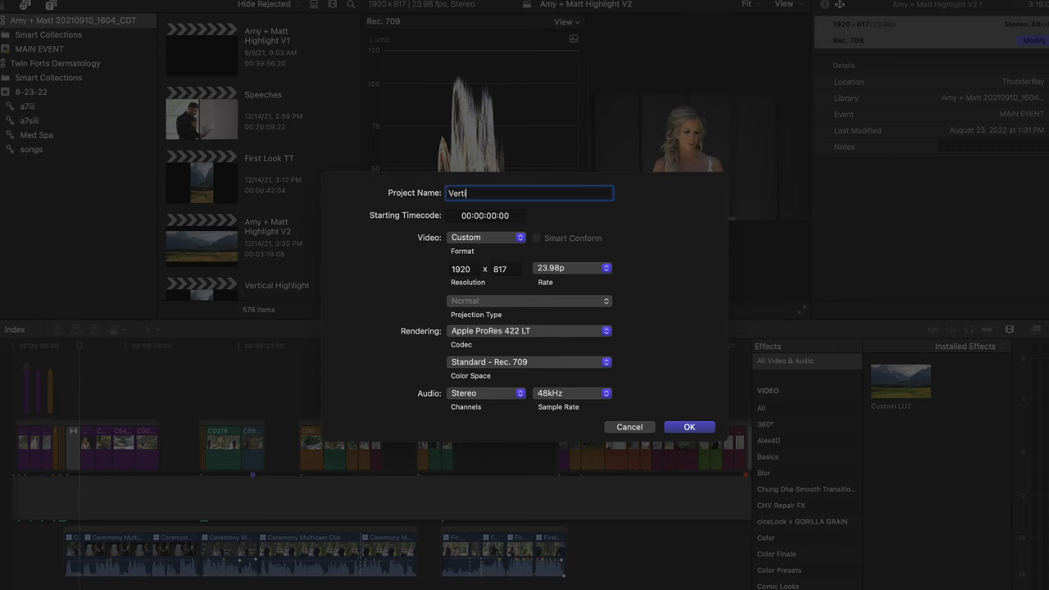
{"action": "type", "text": "cal Amy Matt"}
{"action": "left_click", "coordinate": [501, 238]}
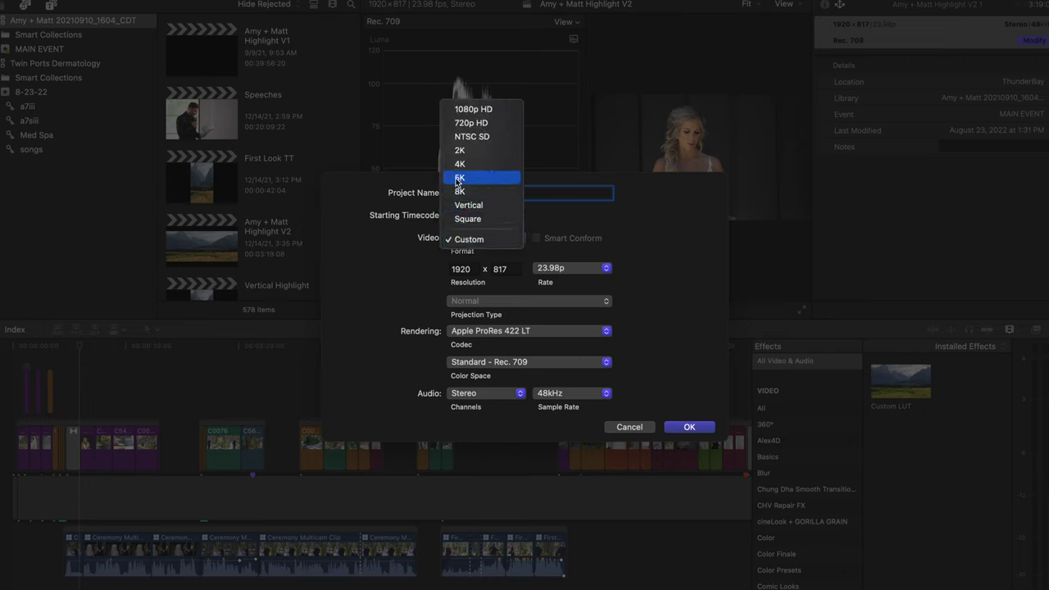
{"action": "left_click", "coordinate": [468, 204]}
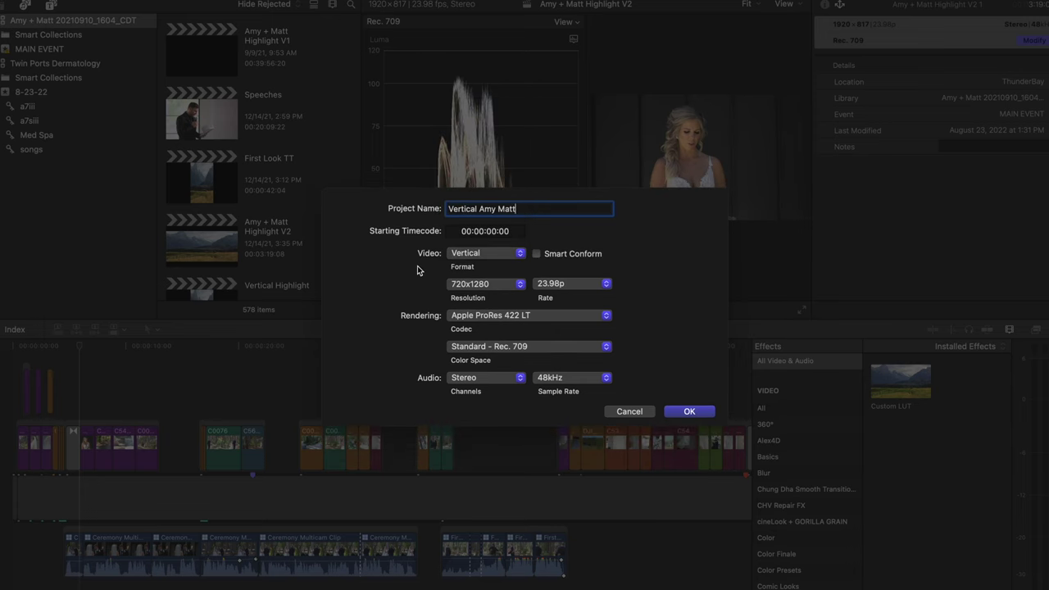
{"action": "left_click", "coordinate": [459, 284]}
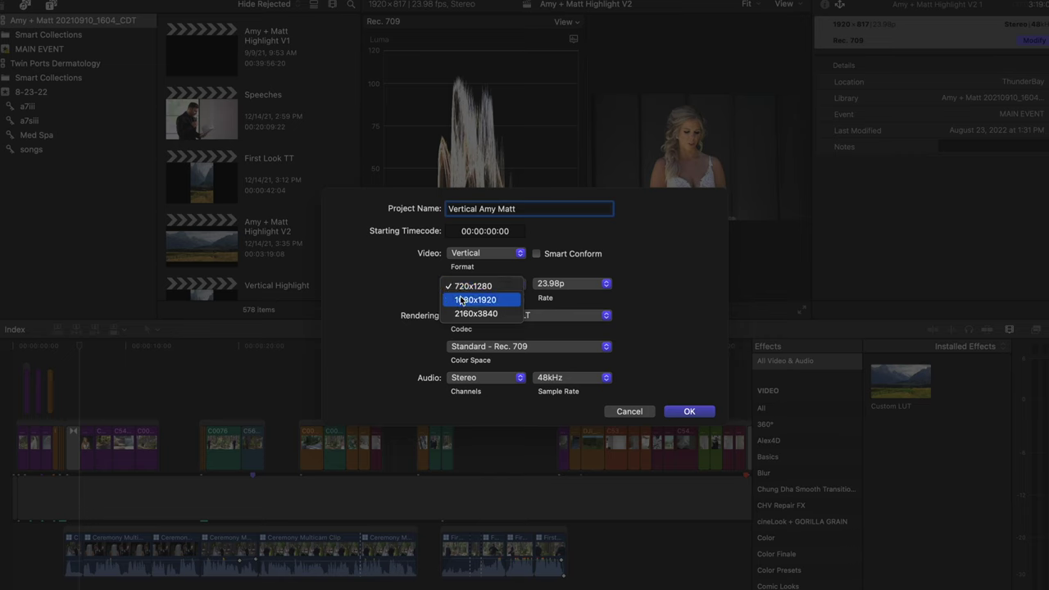
{"action": "left_click", "coordinate": [462, 300]}
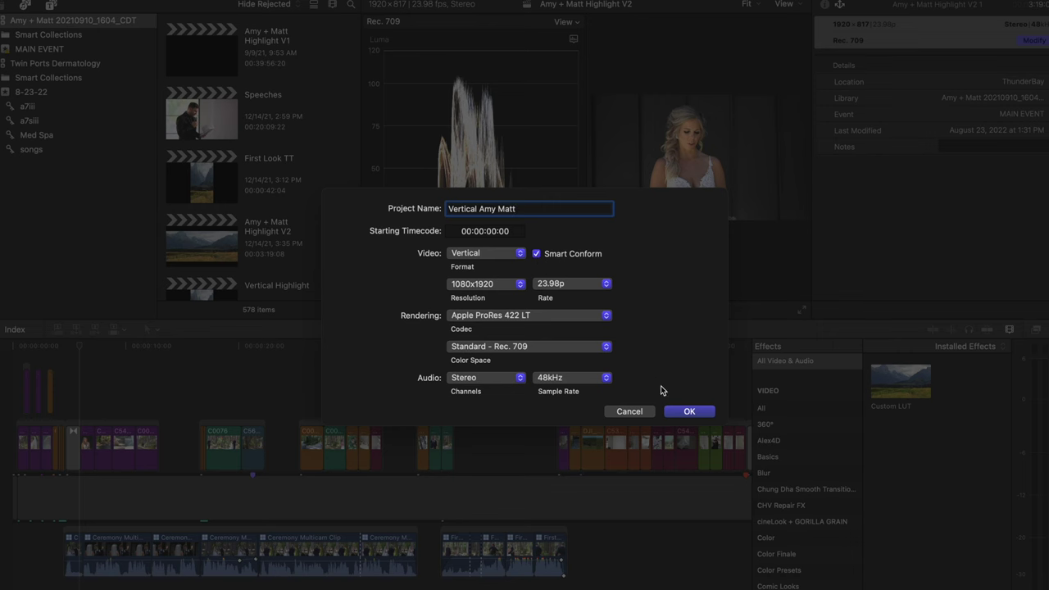
{"action": "left_click", "coordinate": [681, 412]}
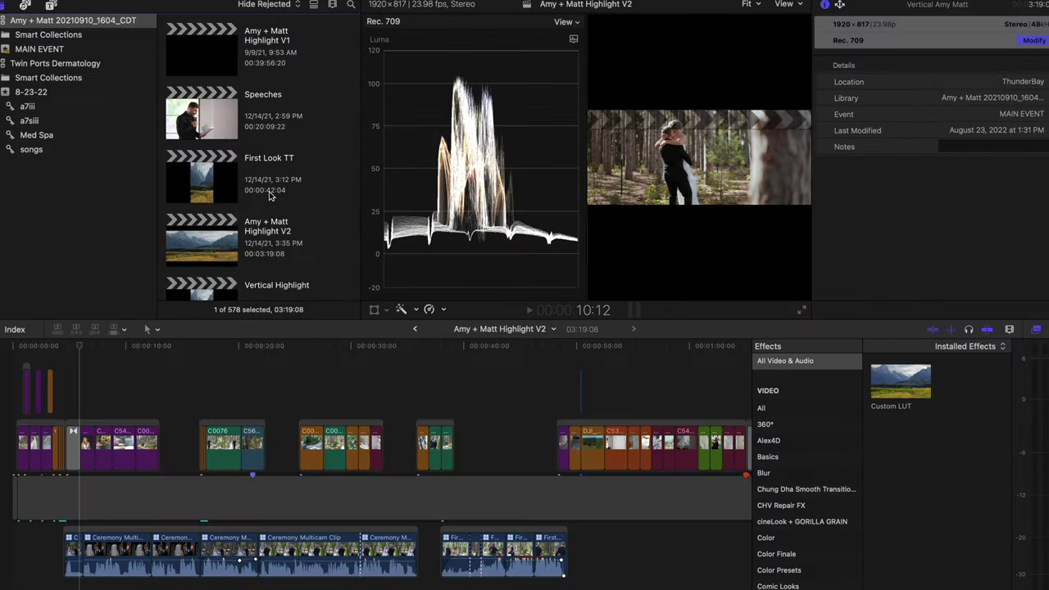
- Open the Vertical Amy Matt project in the timeline
{"action": "scroll", "coordinate": [238, 221], "scroll_direction": "down", "scroll_amount": 2}
{"action": "scroll", "coordinate": [207, 246], "scroll_direction": "down", "scroll_amount": 2}
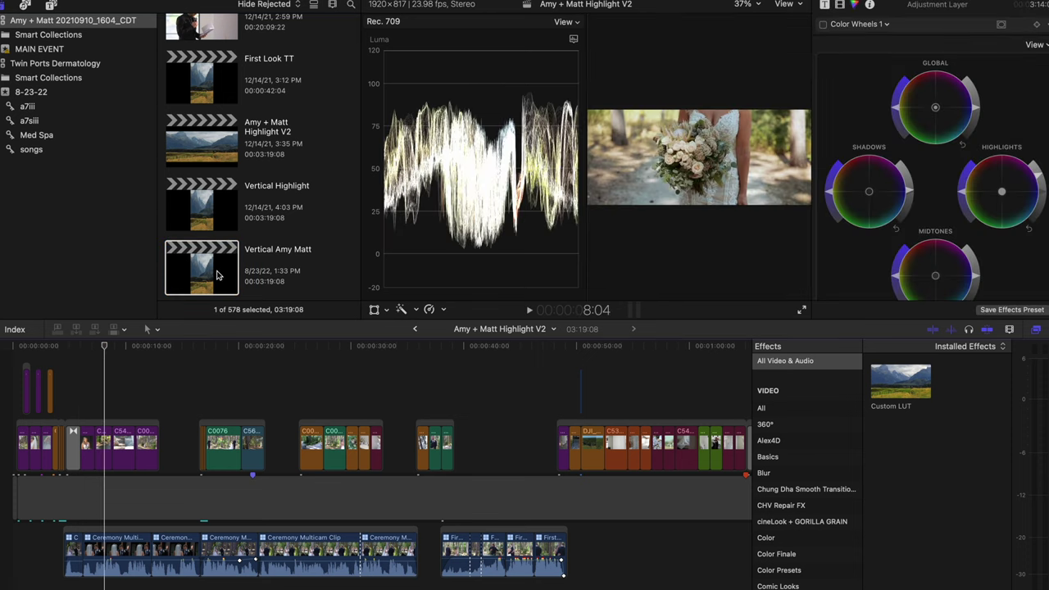
{"action": "double_click", "coordinate": [217, 275]}
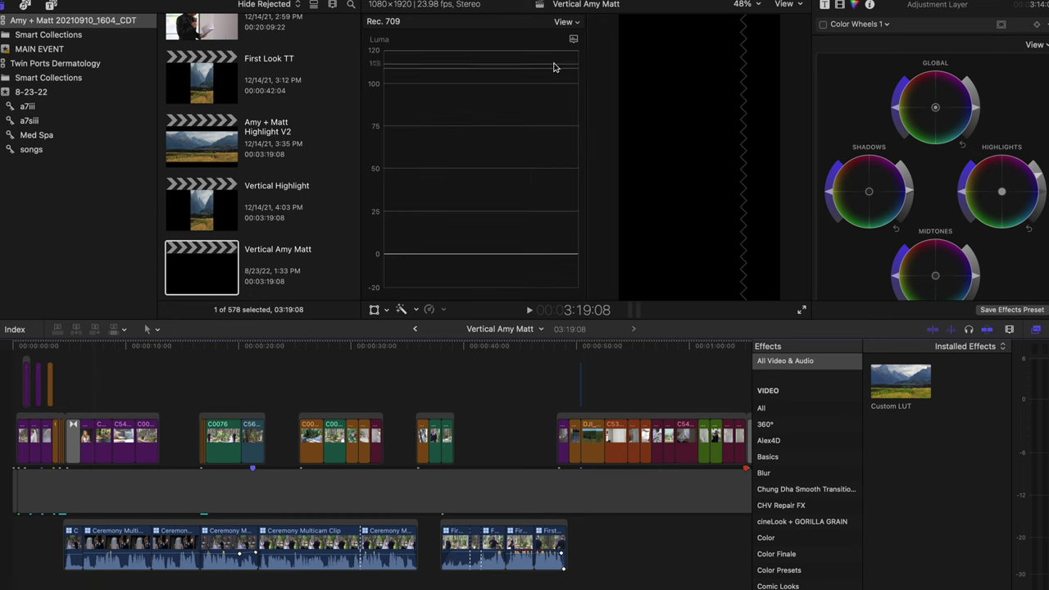
- Turn off Video Scopes in the viewer and zoom the timeline into the opening seconds
{"action": "left_click", "coordinate": [787, 5]}
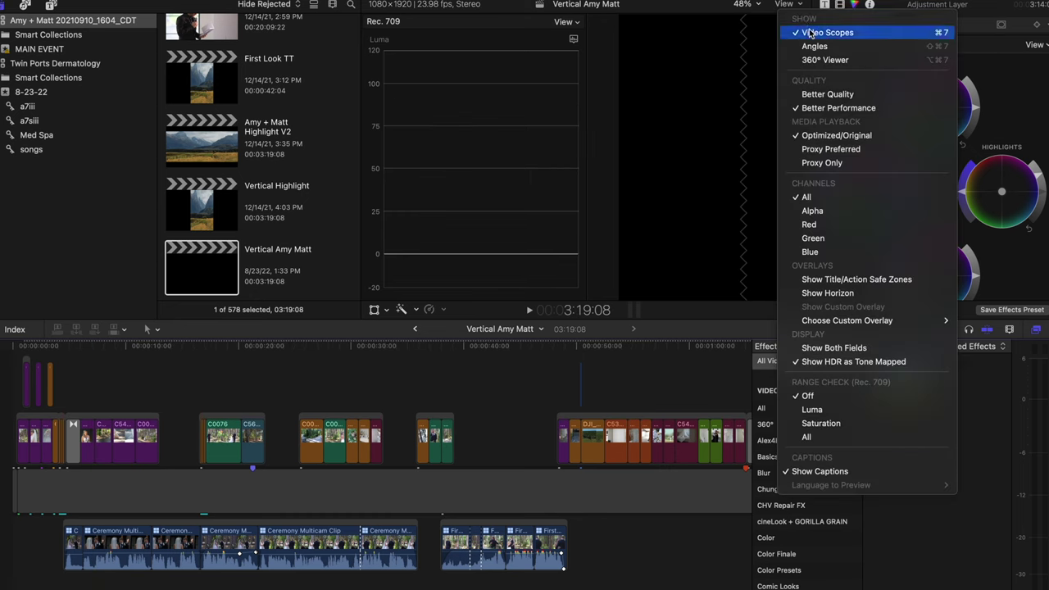
{"action": "left_click", "coordinate": [809, 33]}
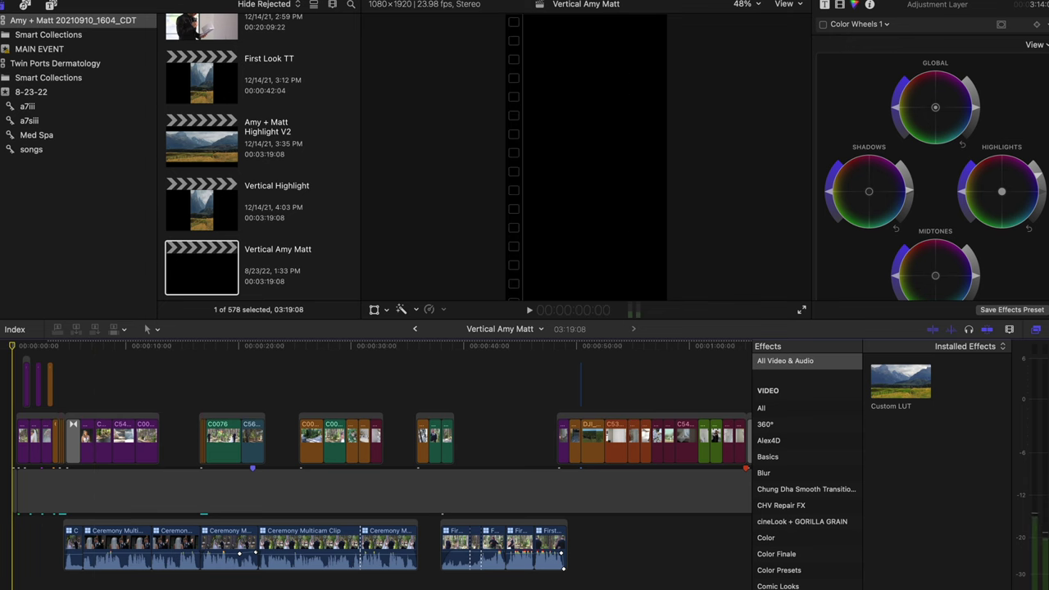
{"action": "key", "text": "super+equal"}
- Slide the C0022 forest clip to the right within the vertical frame using Transform
{"action": "left_click", "coordinate": [73, 347]}
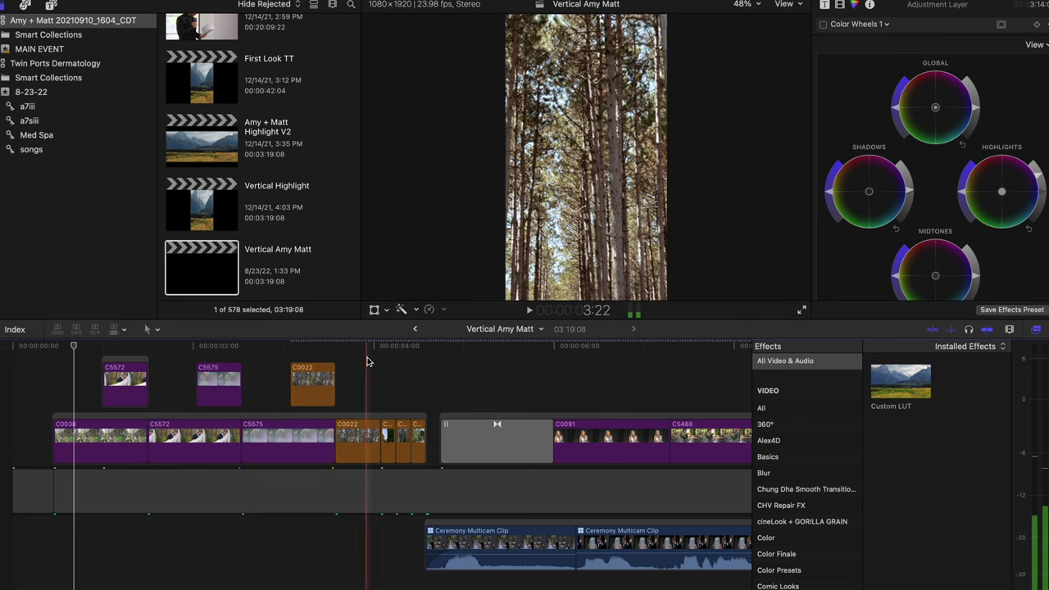
{"action": "left_click", "coordinate": [358, 397]}
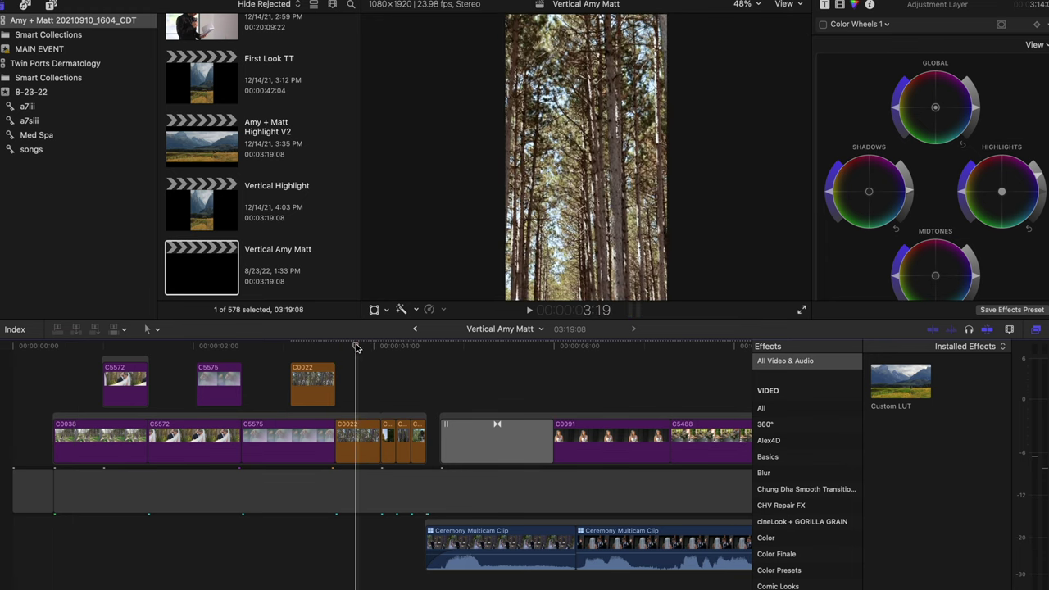
{"action": "left_click", "coordinate": [357, 434]}
{"action": "key", "text": "shift+t"}
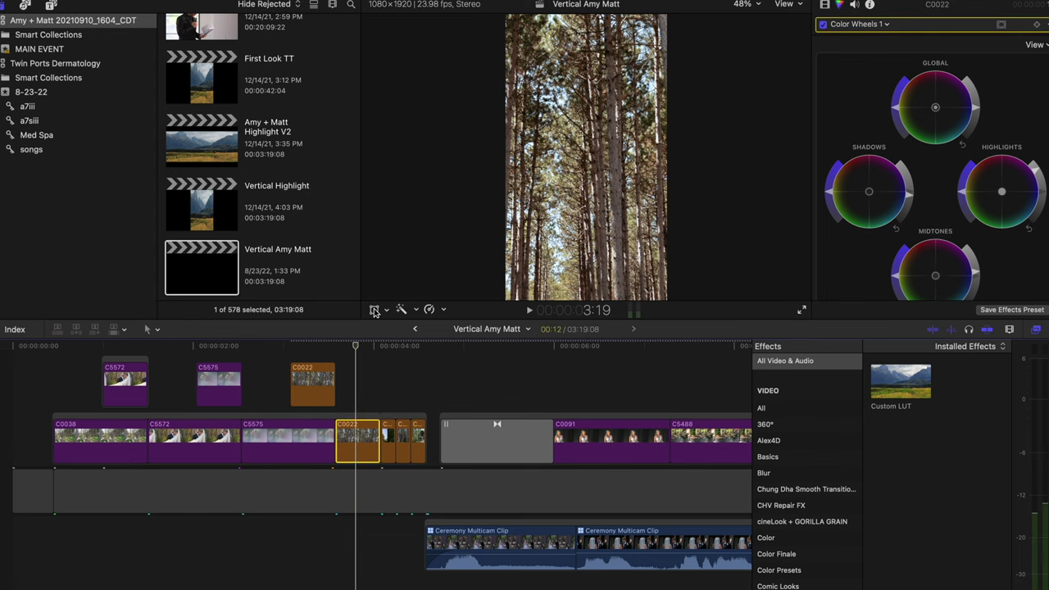
{"action": "left_click_drag", "start_coordinate": [581, 227], "coordinate": [615, 226]}
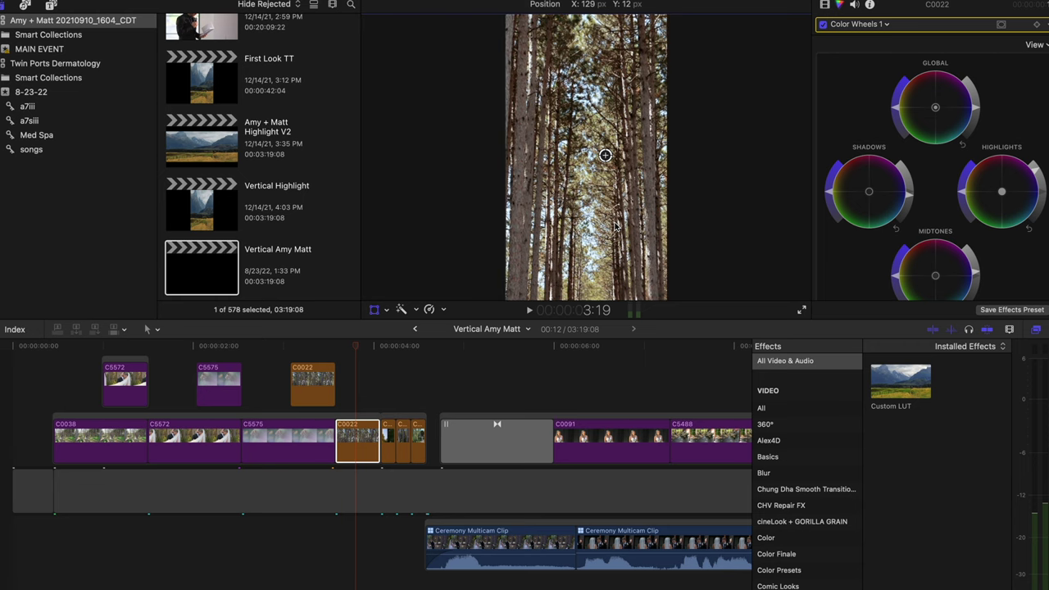
{"action": "left_click", "coordinate": [398, 348]}
- Centre the C0007 house shot in the frame, with Position Y set to 0 px
{"action": "left_click", "coordinate": [410, 348]}
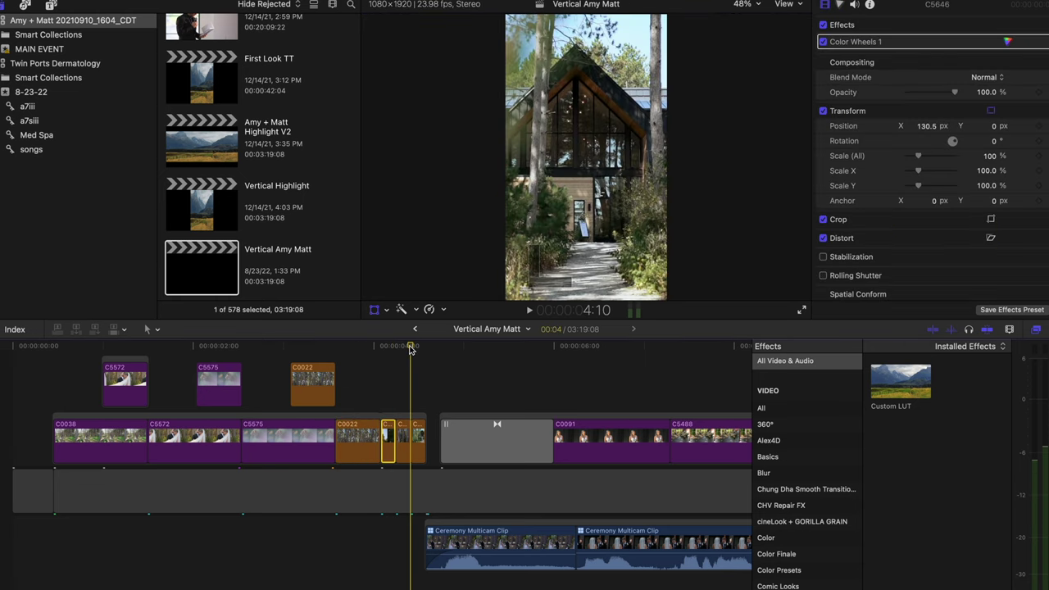
{"action": "left_click", "coordinate": [418, 445]}
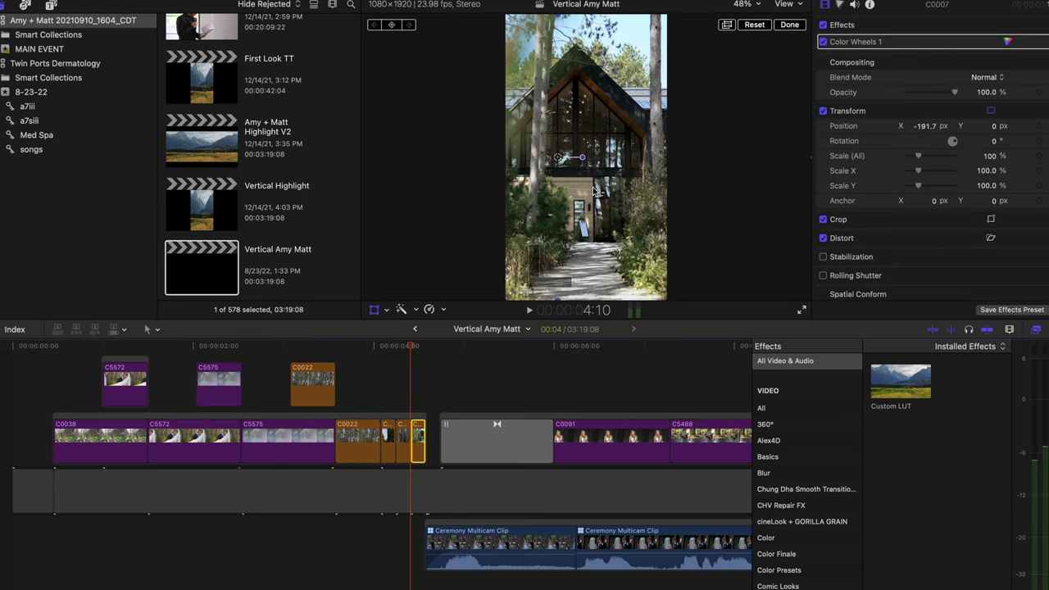
{"action": "left_click_drag", "start_coordinate": [595, 191], "coordinate": [611, 190]}
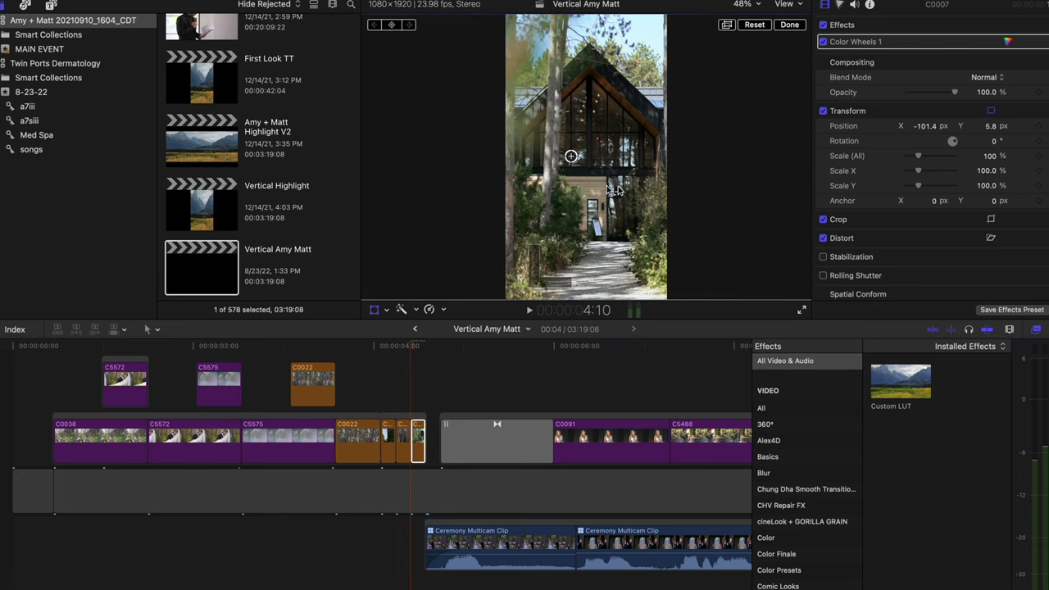
{"action": "left_click", "coordinate": [990, 126]}
{"action": "type", "text": "0"}
{"action": "key", "text": "Return"}
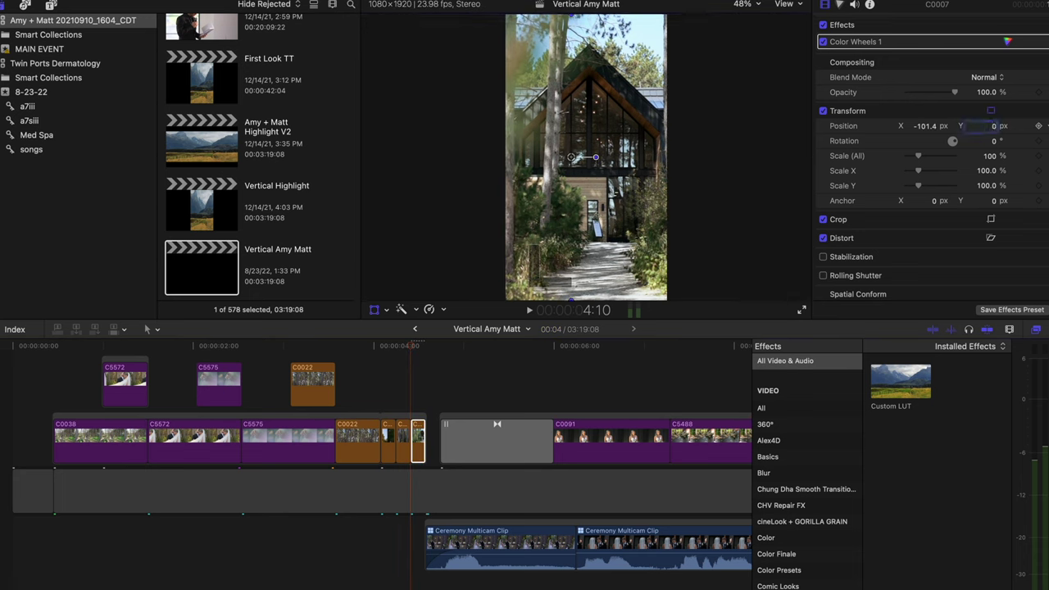
{"action": "left_click_drag", "start_coordinate": [419, 347], "coordinate": [586, 351]}
- Shift the C0091 bride close-up right to Position X 234.5 px, with Position Y 0 px
{"action": "left_click", "coordinate": [598, 447]}
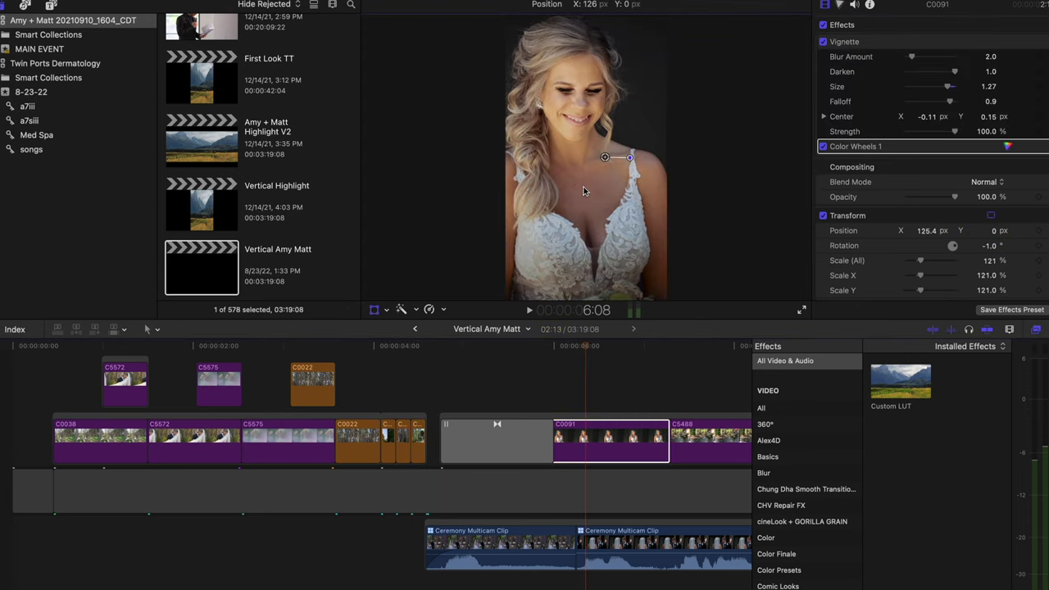
{"action": "left_click_drag", "start_coordinate": [595, 191], "coordinate": [605, 190]}
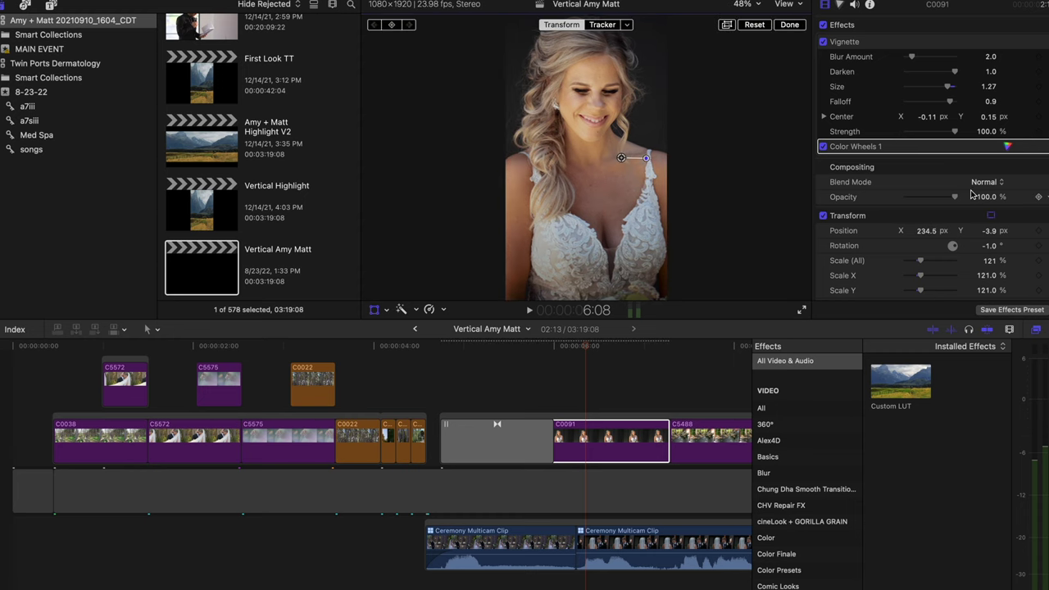
{"action": "left_click", "coordinate": [990, 232]}
{"action": "type", "text": "0"}
{"action": "key", "text": "Return"}
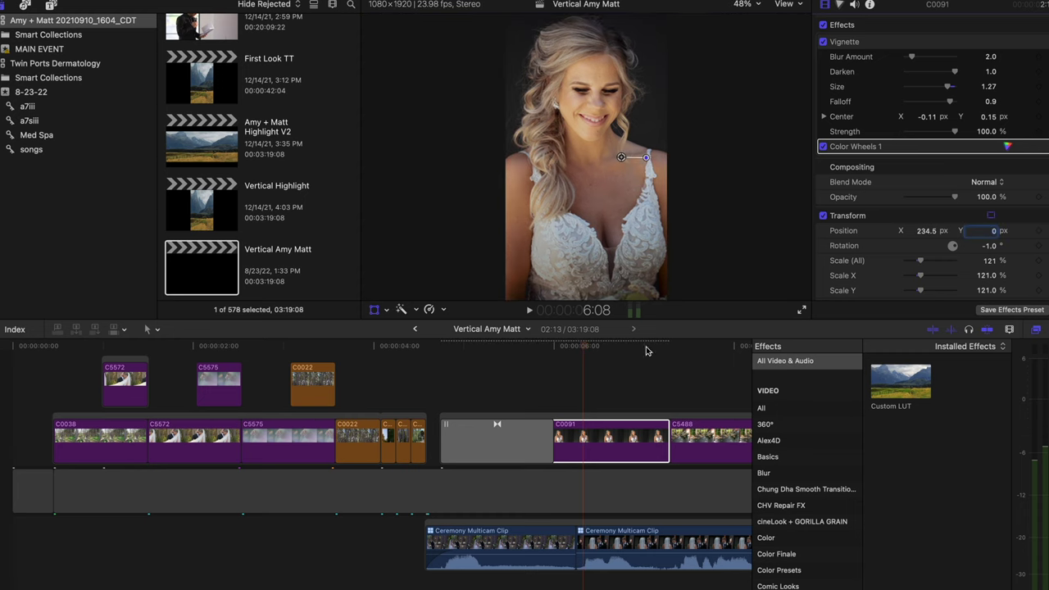
- Review the bouquet, dress hem and later clips through to 12:12 near the end
{"action": "scroll", "coordinate": [583, 379], "scroll_direction": "right", "scroll_amount": 1}
{"action": "scroll", "coordinate": [583, 379], "scroll_direction": "right", "scroll_amount": 5}
{"action": "left_click", "coordinate": [556, 347]}
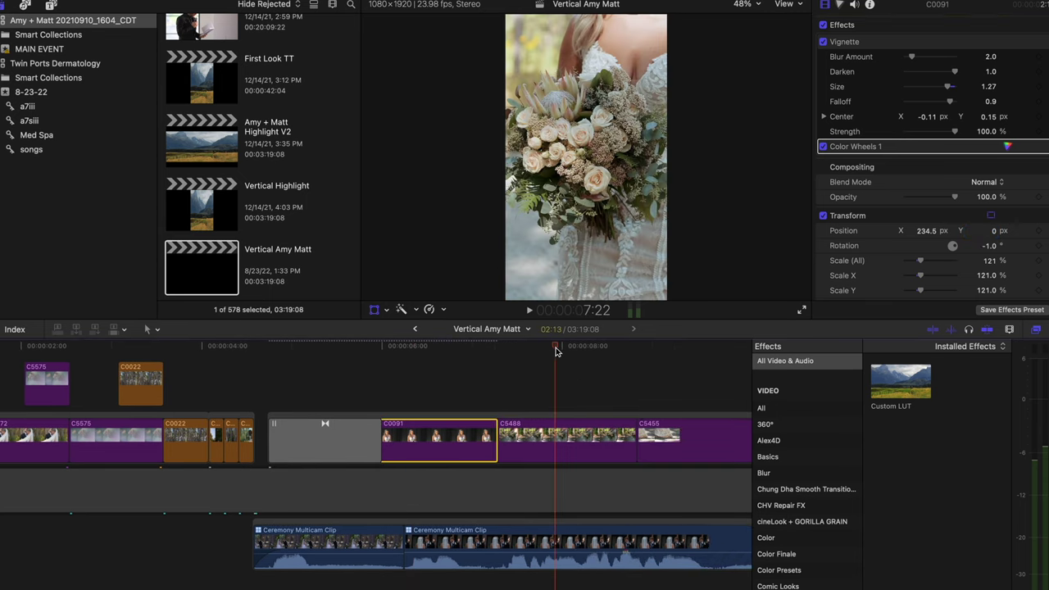
{"action": "left_click_drag", "start_coordinate": [555, 351], "coordinate": [656, 358]}
{"action": "scroll", "coordinate": [618, 360], "scroll_direction": "right", "scroll_amount": 2}
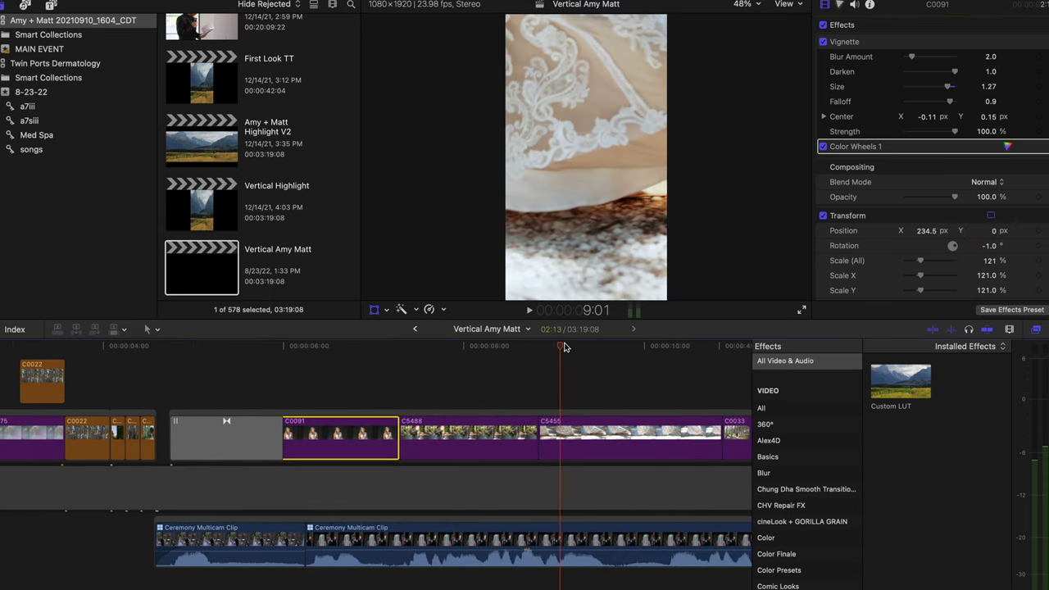
{"action": "left_click_drag", "start_coordinate": [564, 347], "coordinate": [650, 350]}
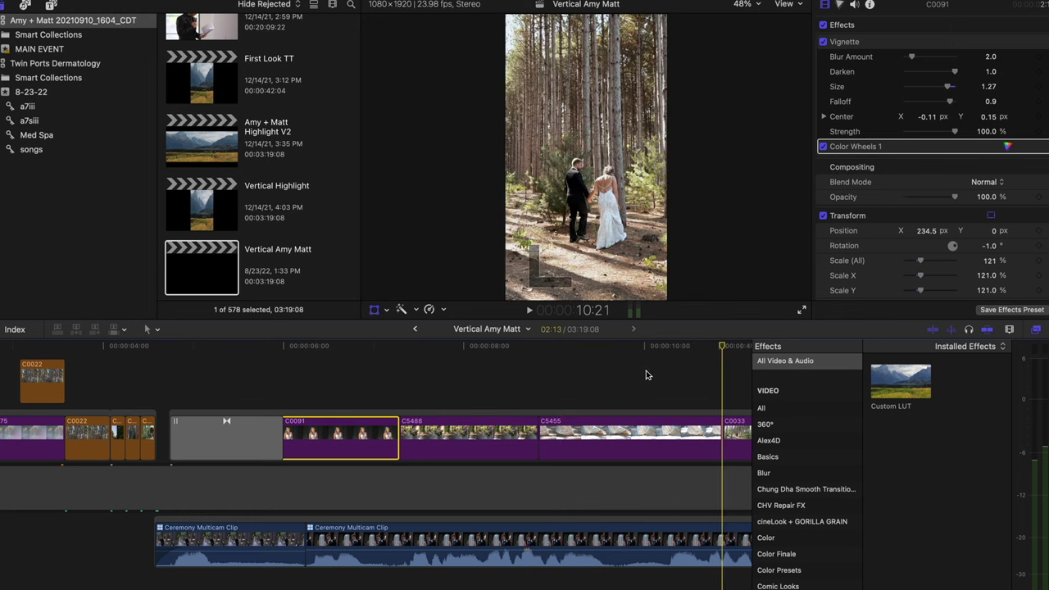
{"action": "scroll", "coordinate": [646, 374], "scroll_direction": "right", "scroll_amount": 10}
{"action": "left_click", "coordinate": [490, 347]}
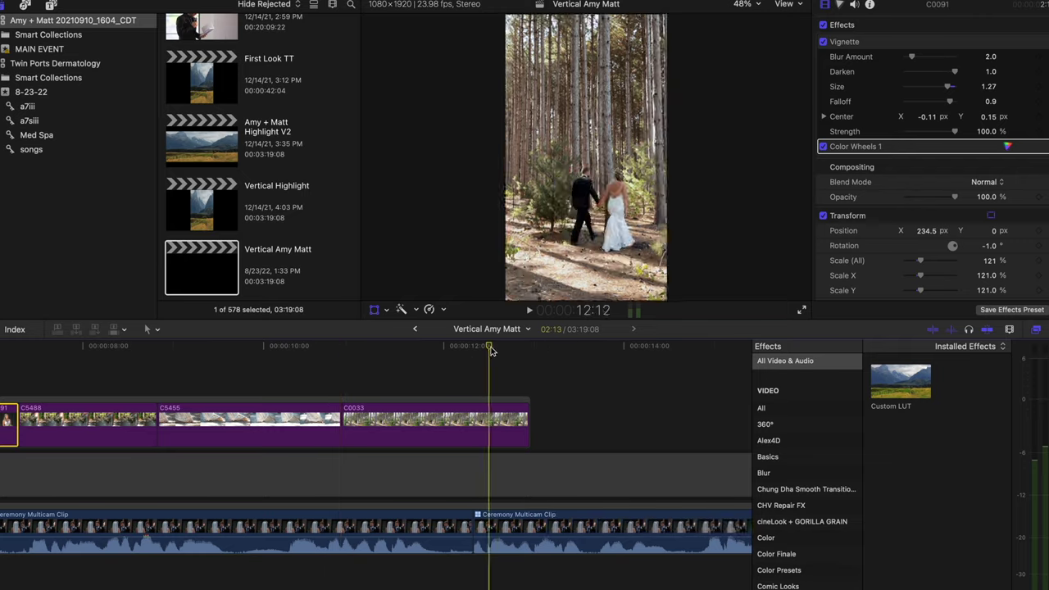